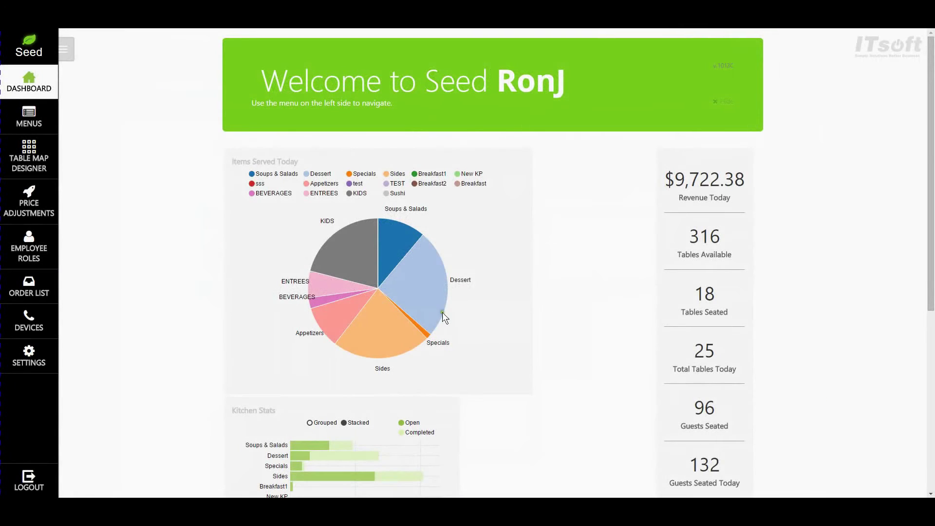
Show the Settings Tax Rates page, which lists Washington State Tax at 9.5000%.
{"action": "mouse_move", "coordinate": [347, 305]}
{"action": "left_click", "coordinate": [33, 356]}
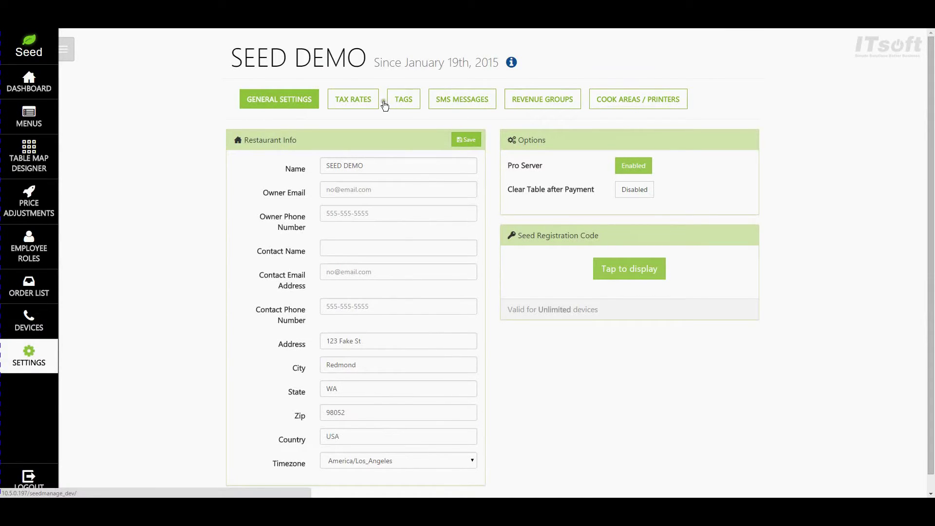
{"action": "left_click", "coordinate": [353, 103]}
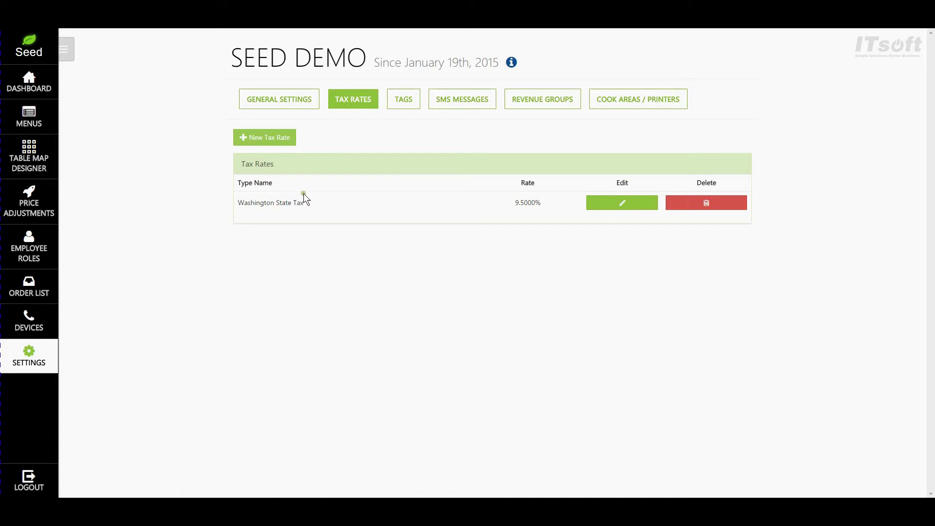
{"action": "left_click_drag", "start_coordinate": [234, 200], "coordinate": [306, 206]}
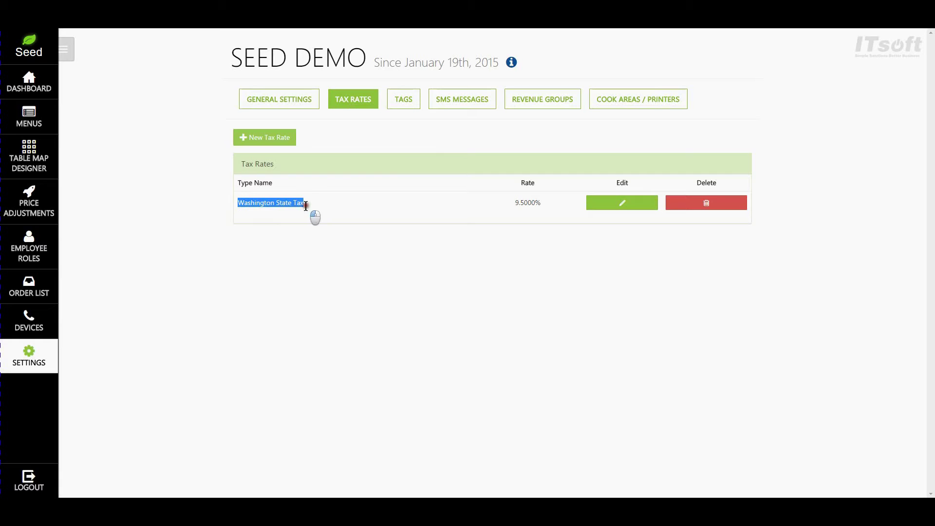
{"action": "left_click", "coordinate": [334, 199]}
{"action": "left_click_drag", "start_coordinate": [518, 202], "coordinate": [576, 205]}
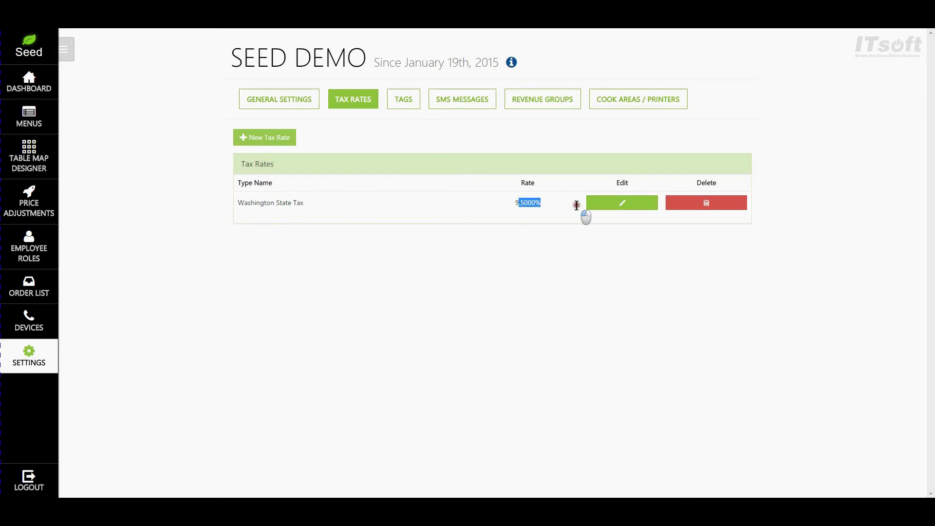
{"action": "left_click", "coordinate": [576, 206]}
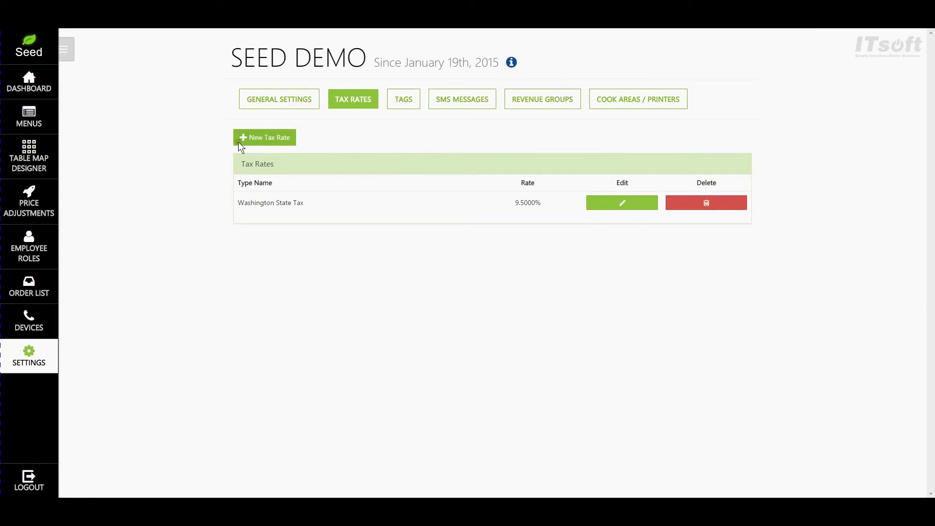
Create a new tax rate named COLORADO STATE TAX at 4%.
{"action": "left_click", "coordinate": [281, 141]}
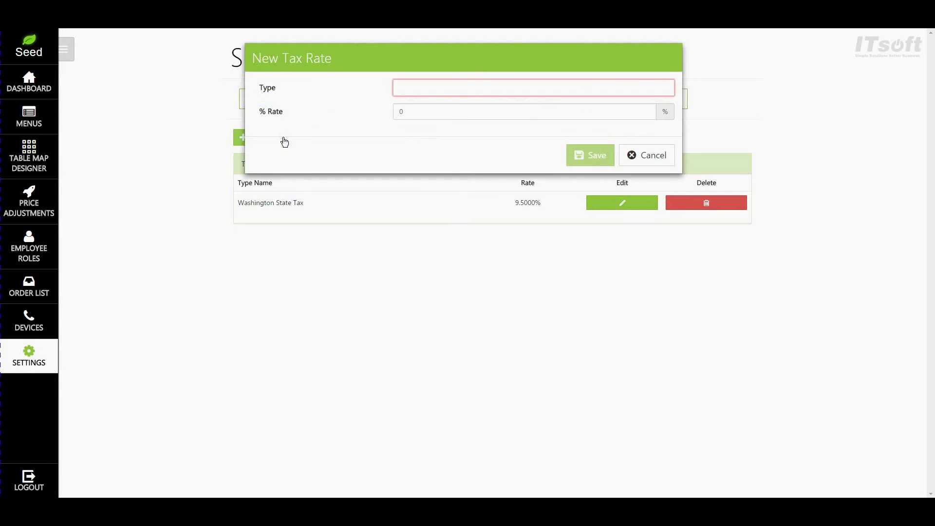
{"action": "left_click", "coordinate": [446, 88]}
{"action": "type", "text": "CO"}
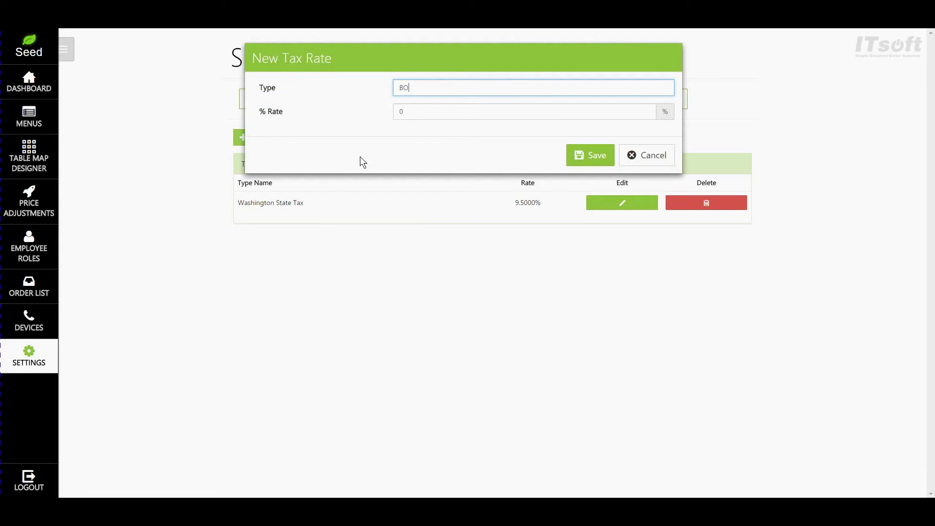
{"action": "type", "text": "LORADO STATE TAX"}
{"action": "key", "text": "Tab"}
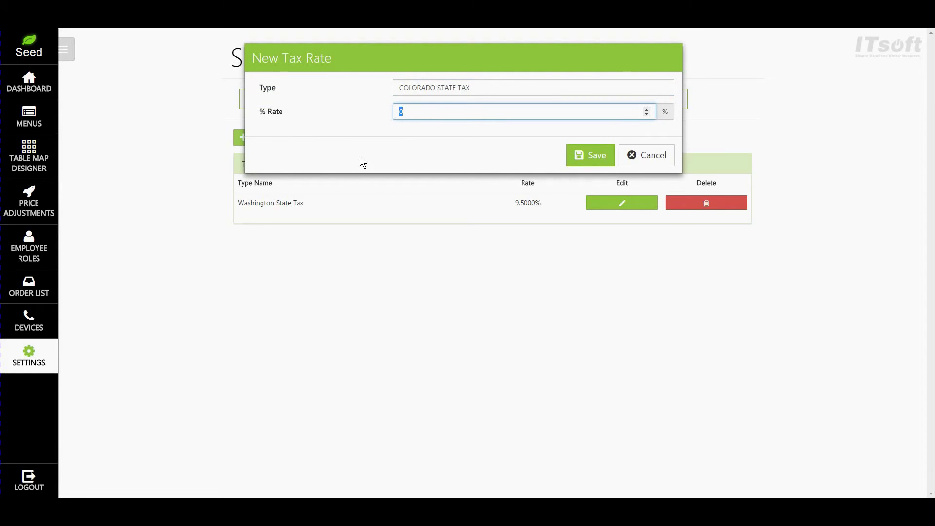
{"action": "type", "text": "4"}
{"action": "left_click", "coordinate": [598, 153]}
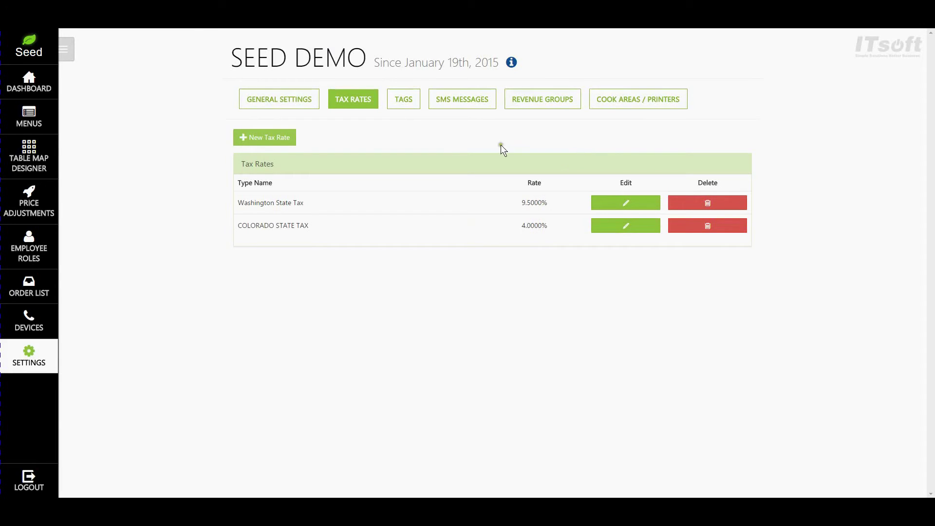
Create a new tax rate named CITY TAX at 3%.
{"action": "left_click", "coordinate": [276, 137]}
{"action": "left_click", "coordinate": [401, 92]}
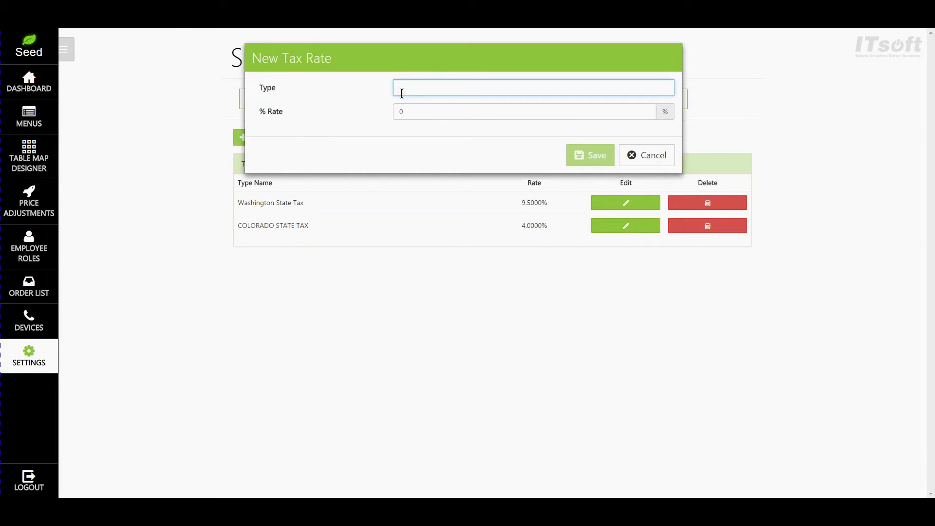
{"action": "type", "text": "CITY TAX"}
{"action": "key", "text": "Tab"}
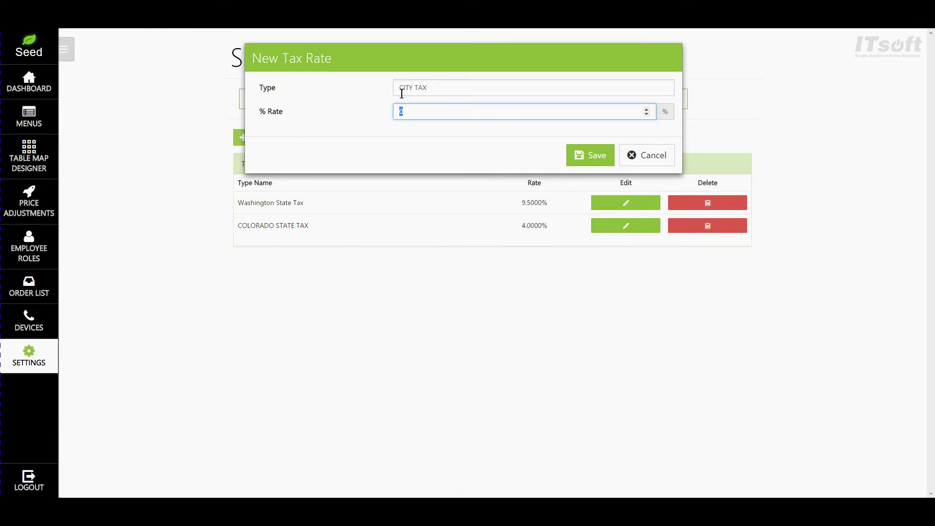
{"action": "type", "text": "3"}
{"action": "left_click", "coordinate": [580, 155]}
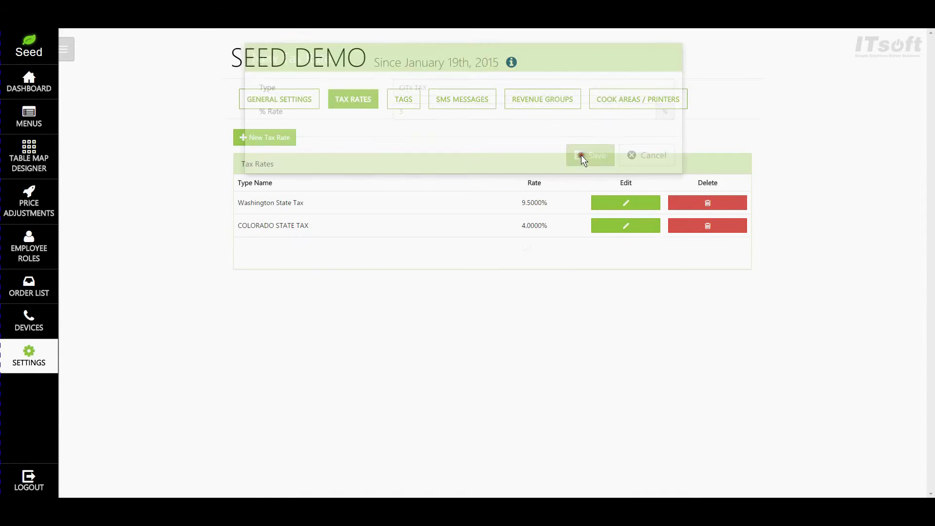
Create a new tax rate named BEER TAX at 2.5%.
{"action": "left_click", "coordinate": [272, 137]}
{"action": "left_click", "coordinate": [398, 86]}
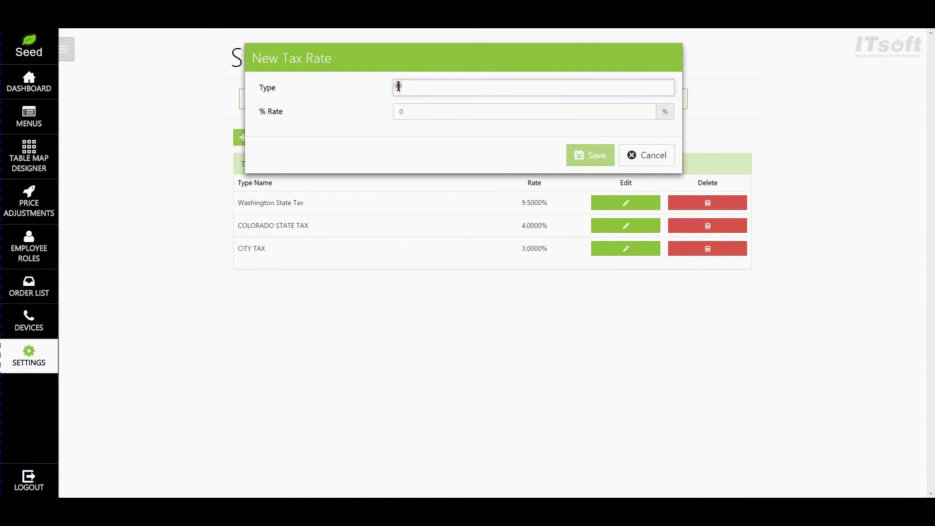
{"action": "type", "text": "BEER TAX"}
{"action": "key", "text": "Tab"}
{"action": "type", "text": "2.5"}
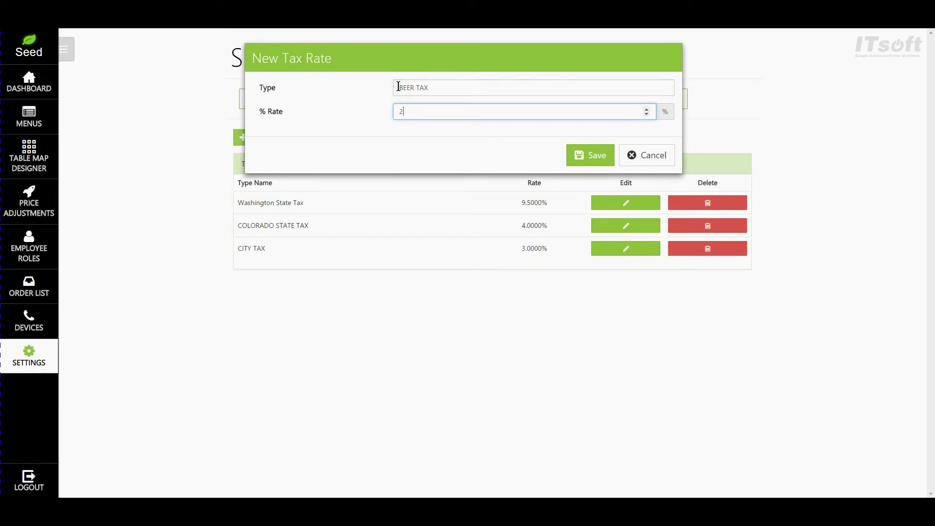
{"action": "left_click", "coordinate": [582, 154]}
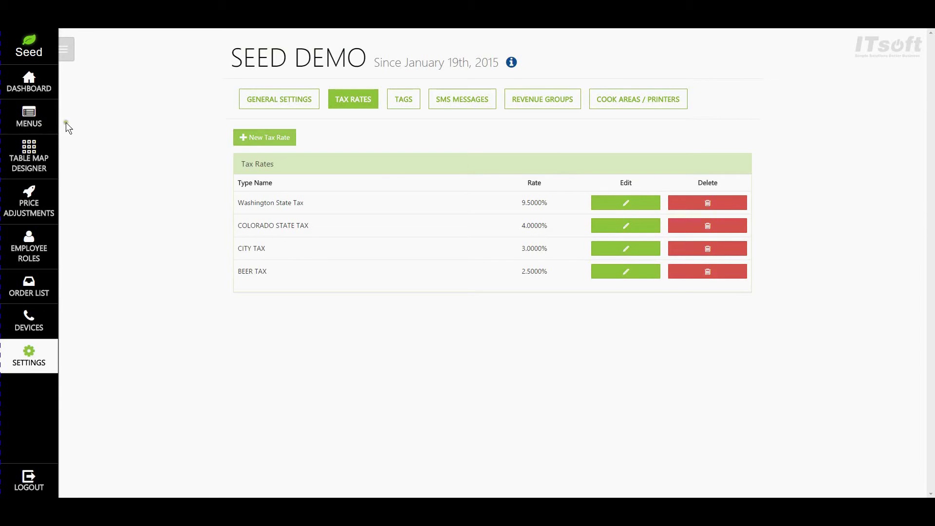
Go to the Master Item List under Menus.
{"action": "left_click", "coordinate": [41, 125]}
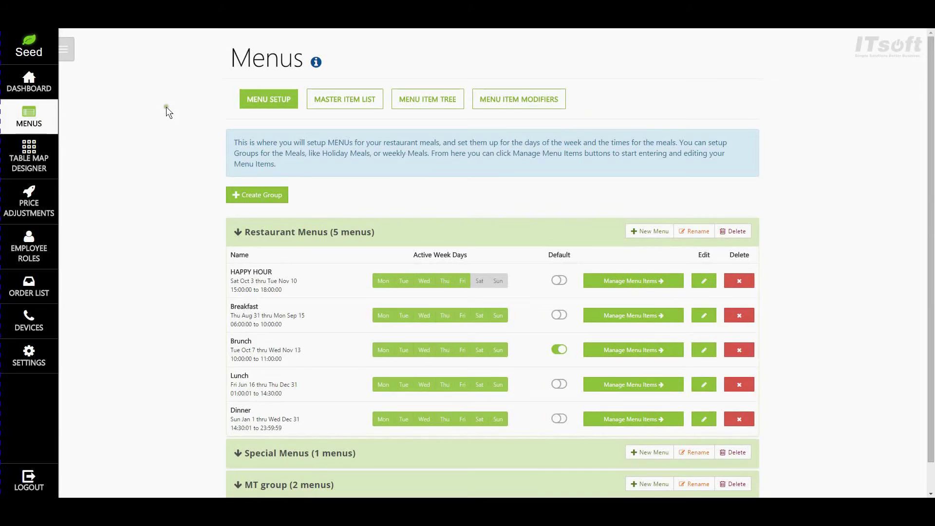
{"action": "left_click", "coordinate": [345, 100]}
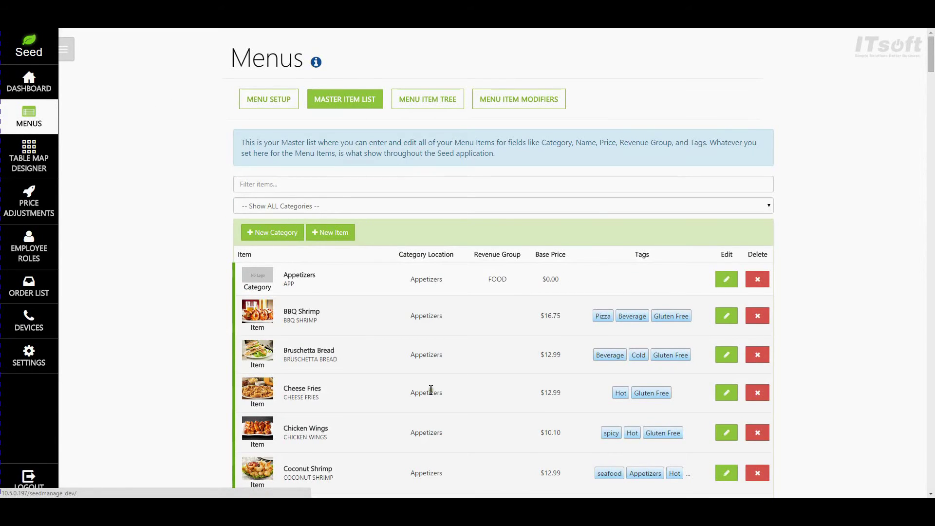
{"action": "scroll", "coordinate": [432, 386], "scroll_direction": "down", "scroll_amount": 10}
{"action": "scroll", "coordinate": [432, 386], "scroll_direction": "up", "scroll_amount": 5}
{"action": "scroll", "coordinate": [431, 386], "scroll_direction": "up", "scroll_amount": 5}
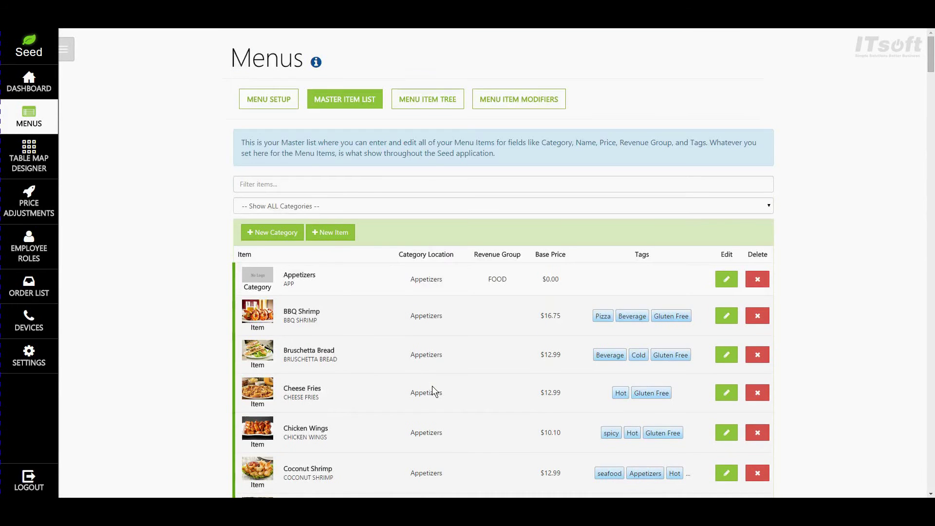
Clear the ABITA name search and filter the item list to the BEER category.
{"action": "left_click", "coordinate": [288, 184]}
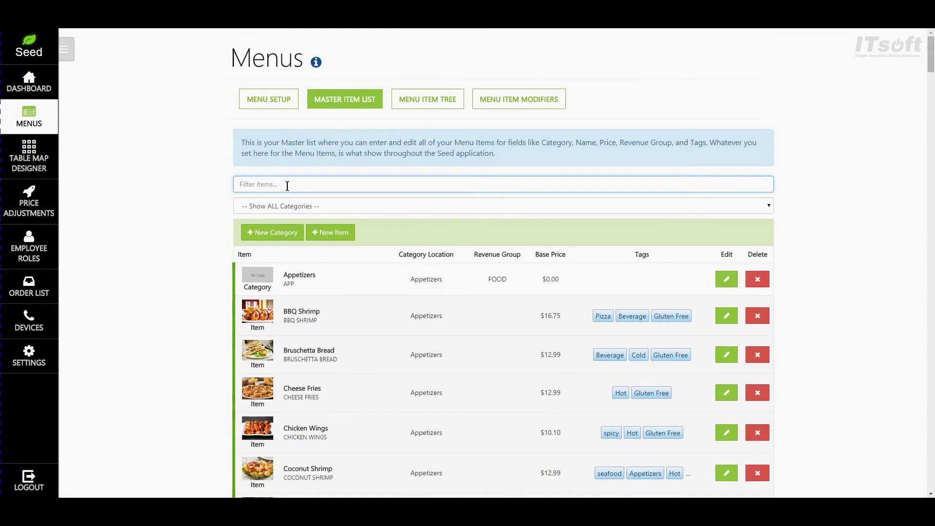
{"action": "type", "text": "ABITA"}
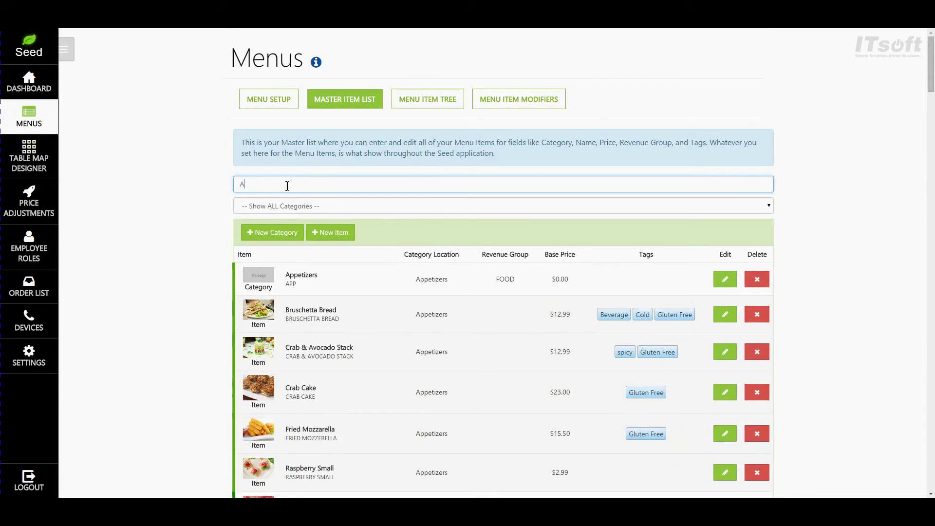
{"action": "double_click", "coordinate": [294, 185]}
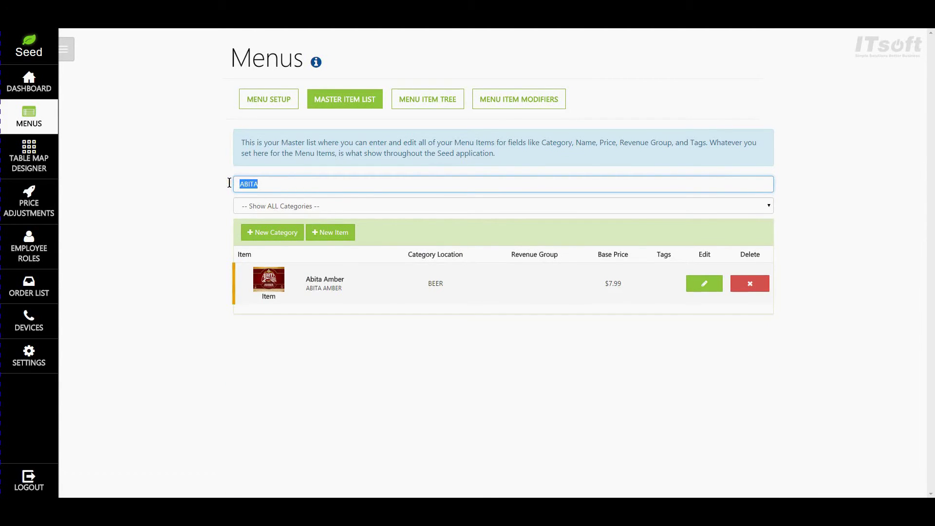
{"action": "key", "text": "BackSpace"}
{"action": "left_click", "coordinate": [283, 206]}
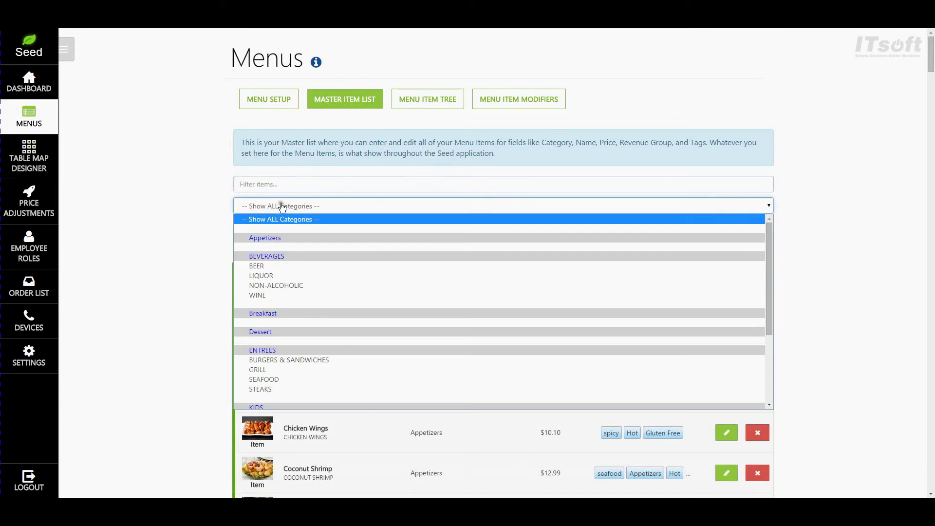
{"action": "left_click", "coordinate": [285, 266]}
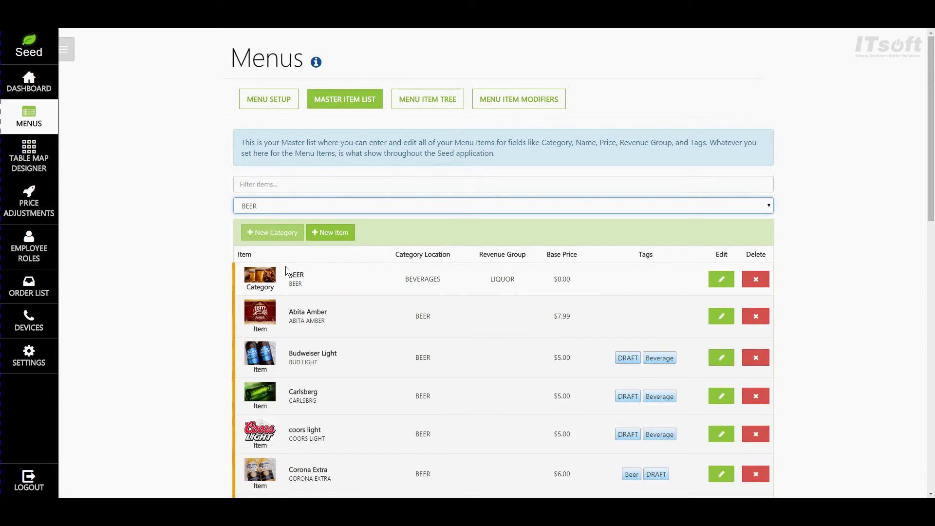
{"action": "scroll", "coordinate": [335, 321], "scroll_direction": "down", "scroll_amount": 13}
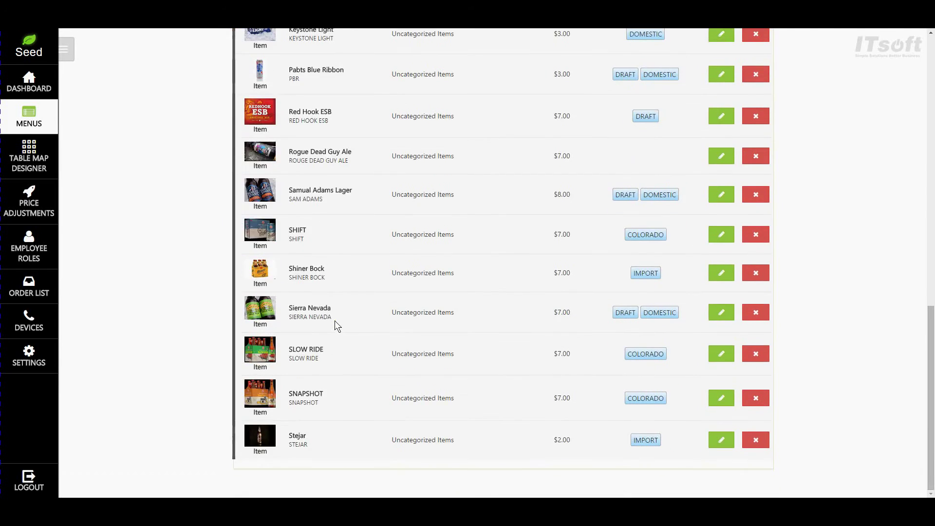
{"action": "scroll", "coordinate": [335, 320], "scroll_direction": "up", "scroll_amount": 15}
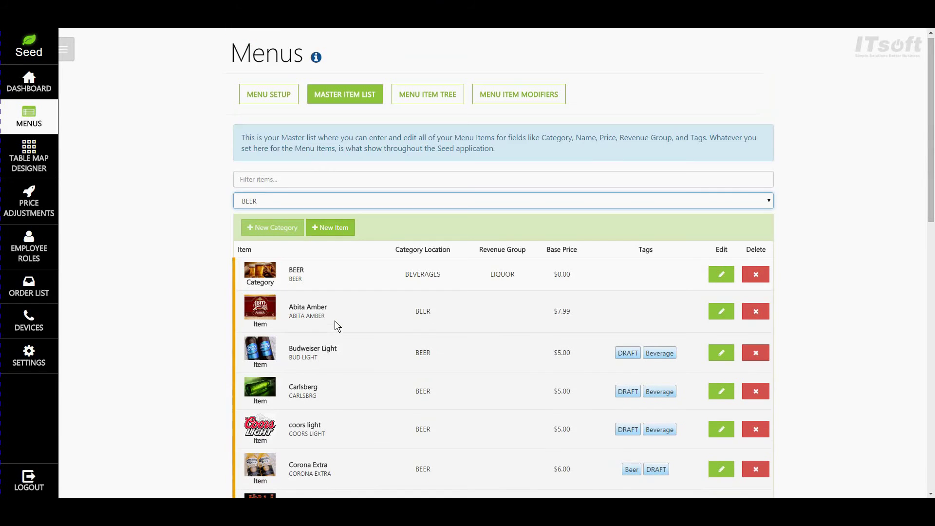
Open the Abita Amber item for editing.
{"action": "left_click", "coordinate": [721, 313]}
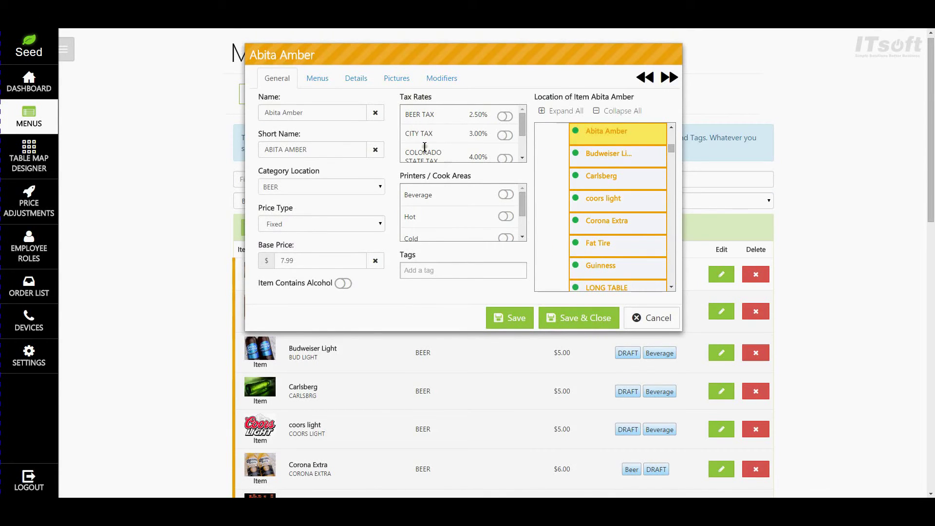
{"action": "scroll", "coordinate": [462, 157], "scroll_direction": "down", "scroll_amount": 3}
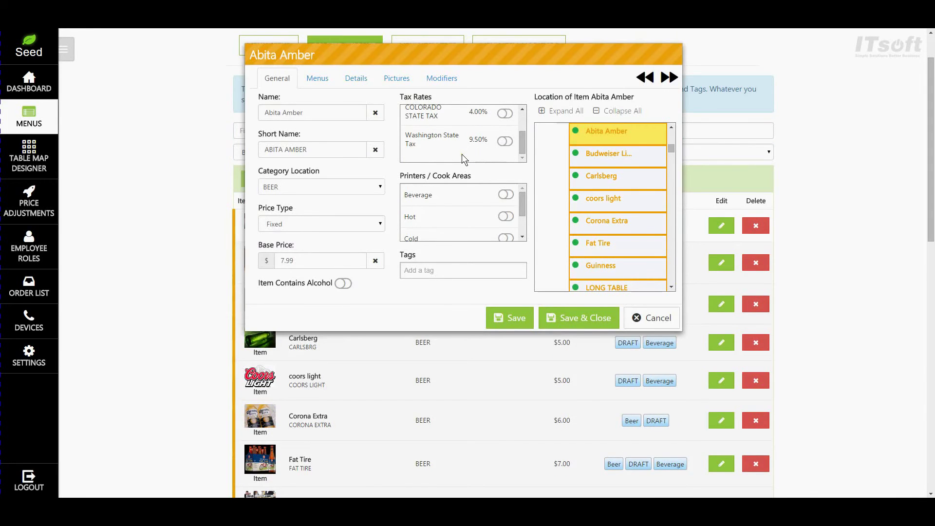
{"action": "scroll", "coordinate": [462, 156], "scroll_direction": "up", "scroll_amount": 2}
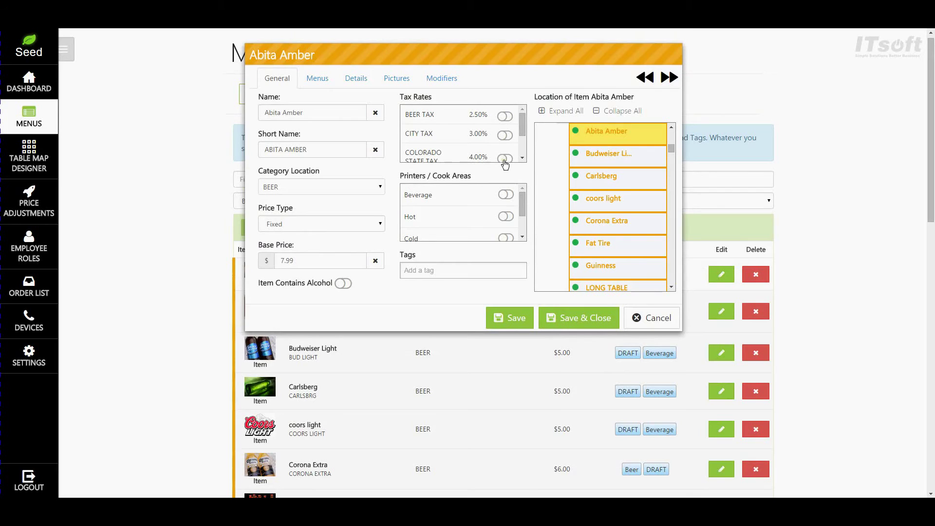
Turn on BEER TAX, CITY TAX and COLORADO STATE TAX for Abita Amber and save it.
{"action": "left_click", "coordinate": [504, 117]}
{"action": "left_click", "coordinate": [505, 117]}
{"action": "left_click", "coordinate": [506, 119]}
{"action": "left_click", "coordinate": [506, 137]}
{"action": "left_click", "coordinate": [506, 158]}
{"action": "scroll", "coordinate": [452, 146], "scroll_direction": "down", "scroll_amount": 2}
{"action": "scroll", "coordinate": [452, 151], "scroll_direction": "up", "scroll_amount": 2}
{"action": "left_click", "coordinate": [584, 319]}
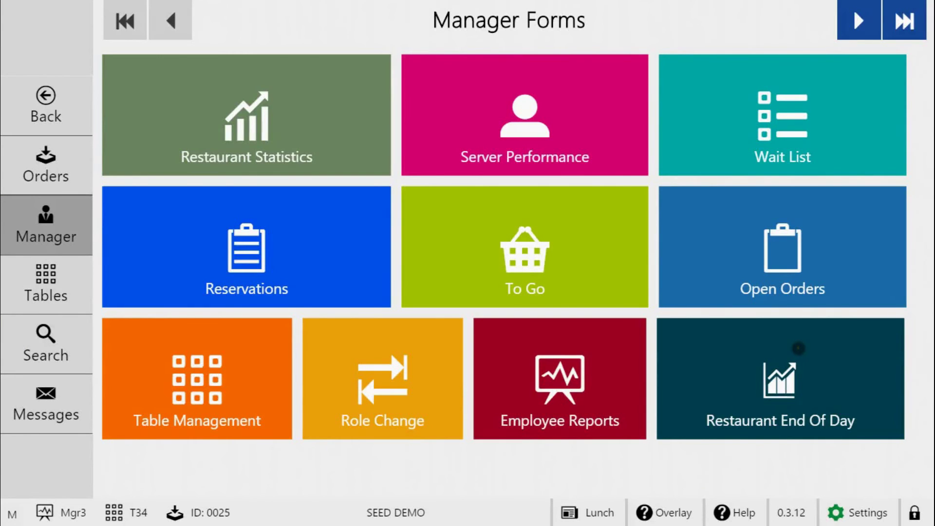
Open the Restaurant End Of Day report and scroll down to its Sales and Tax Summary.
{"action": "left_click", "coordinate": [836, 388]}
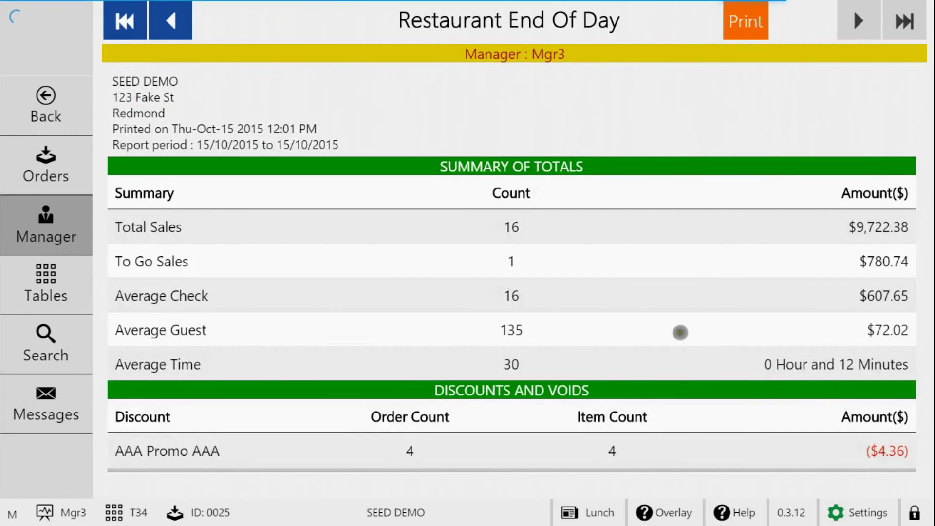
{"action": "scroll", "coordinate": [677, 331], "scroll_direction": "down", "scroll_amount": 6}
{"action": "scroll", "coordinate": [673, 335], "scroll_direction": "down", "scroll_amount": 8}
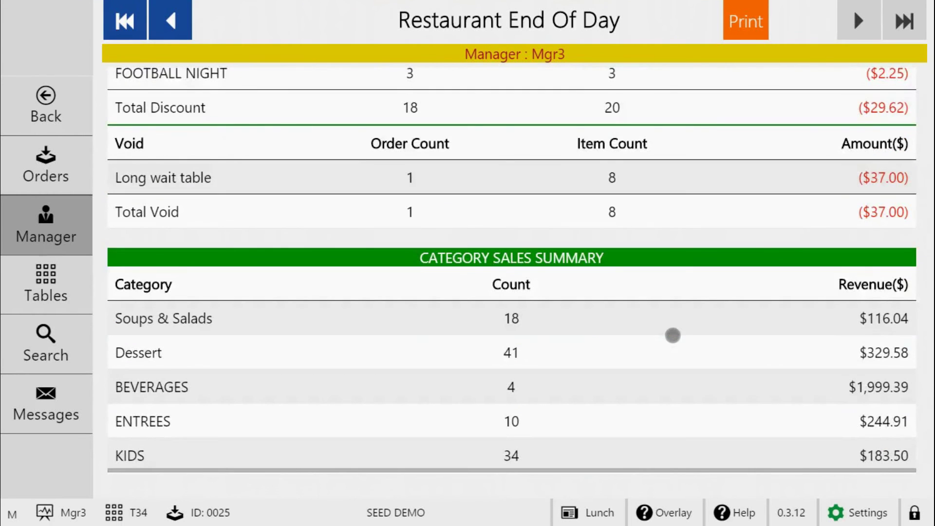
{"action": "scroll", "coordinate": [672, 335], "scroll_direction": "down", "scroll_amount": 6}
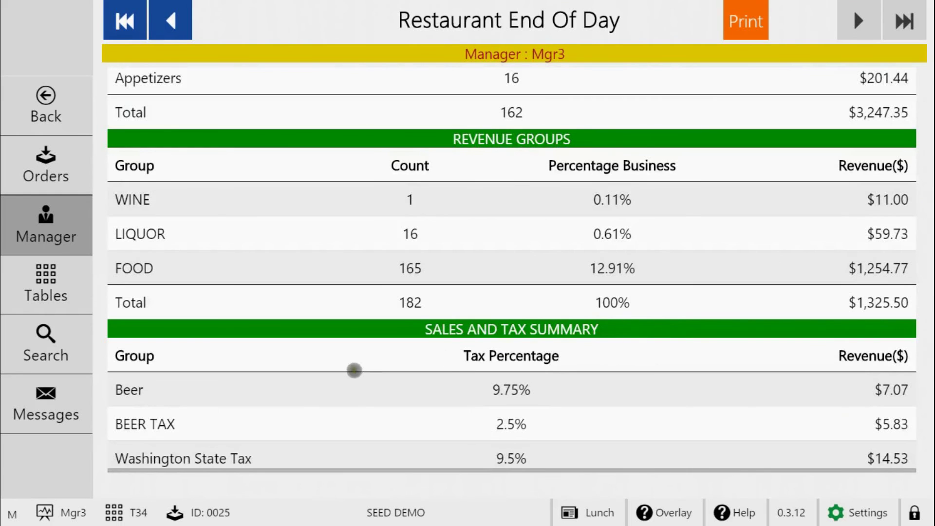
{"action": "scroll", "coordinate": [275, 456], "scroll_direction": "down", "scroll_amount": 2}
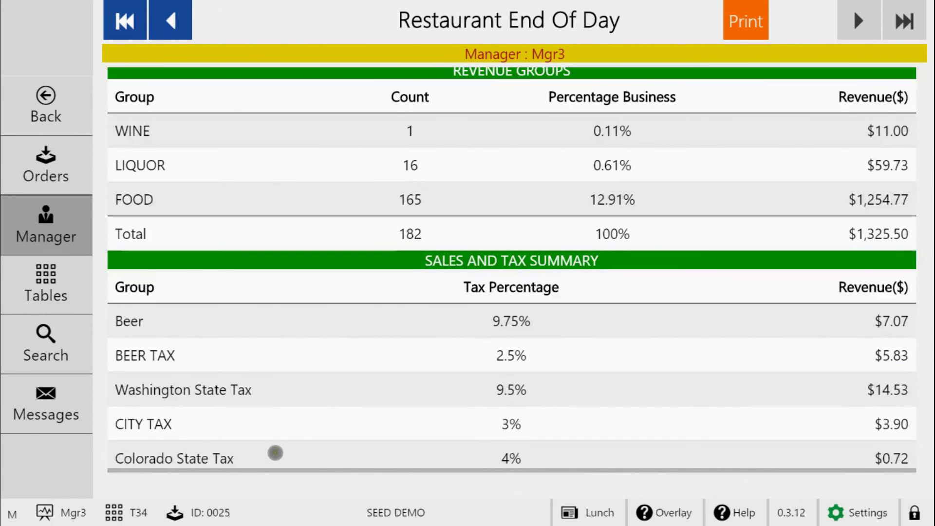